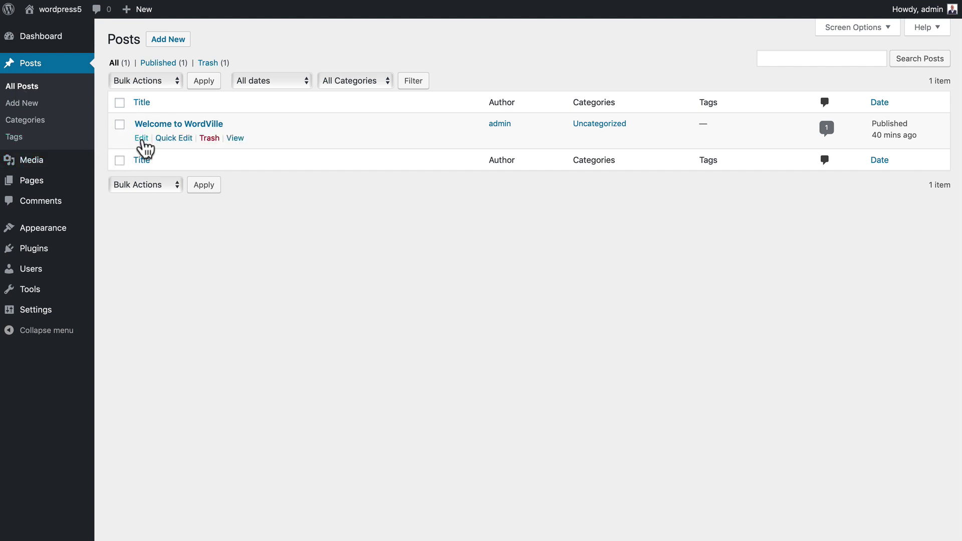
Open the Welcome to WordVille post, retype a letter in the intro, and show its welcome-to-wordville permalink.
{"action": "left_click", "coordinate": [141, 139]}
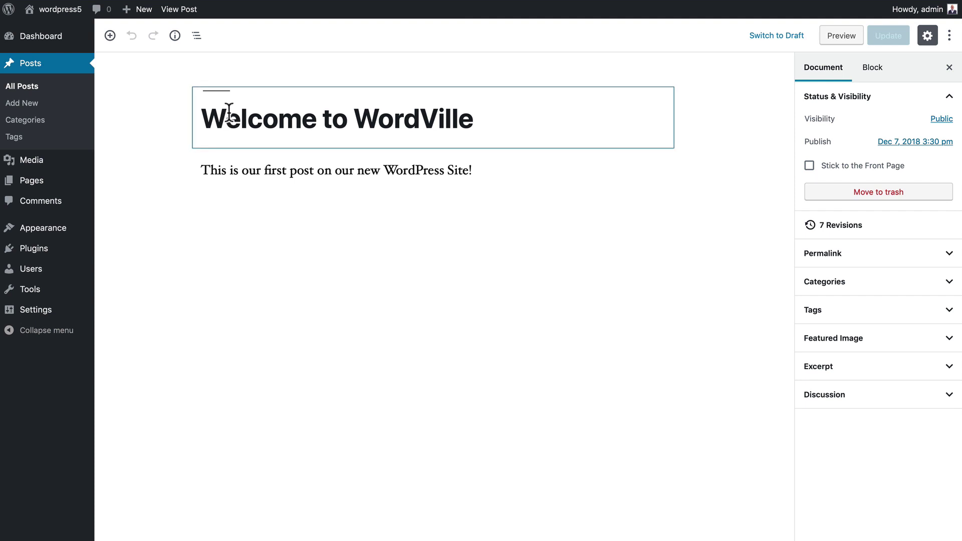
{"action": "left_click", "coordinate": [225, 114]}
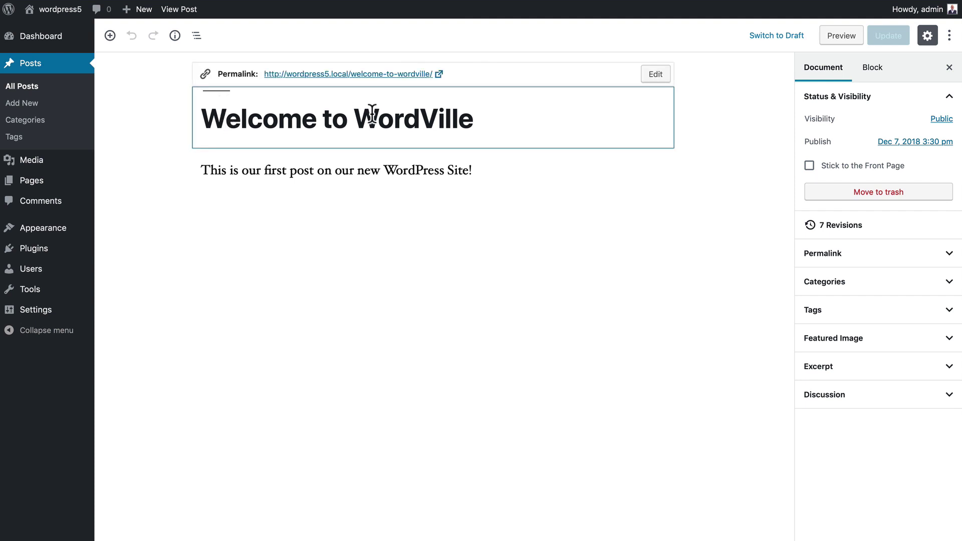
{"action": "left_click", "coordinate": [331, 170]}
{"action": "key", "text": "BackSpace"}
{"action": "type", "text": "n"}
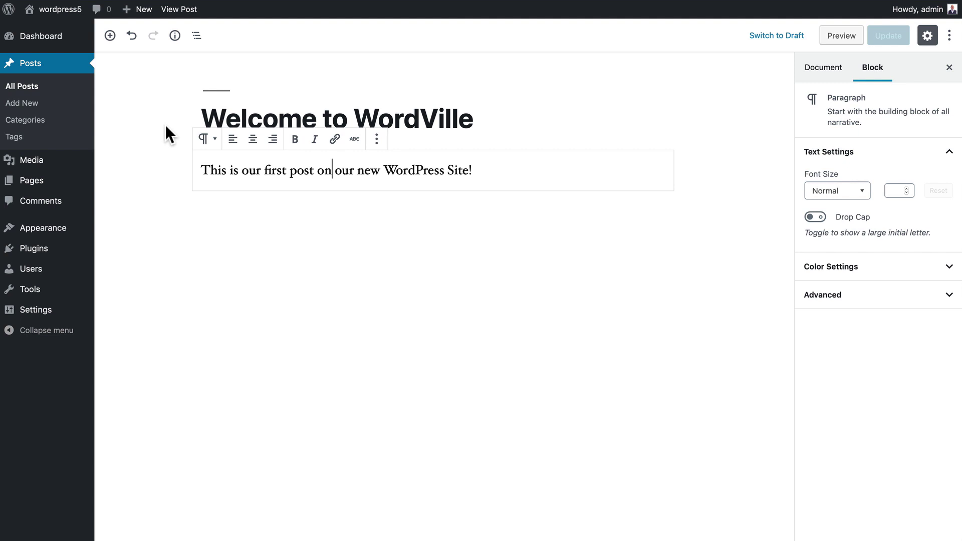
{"action": "left_click", "coordinate": [171, 111]}
{"action": "left_click", "coordinate": [249, 120]}
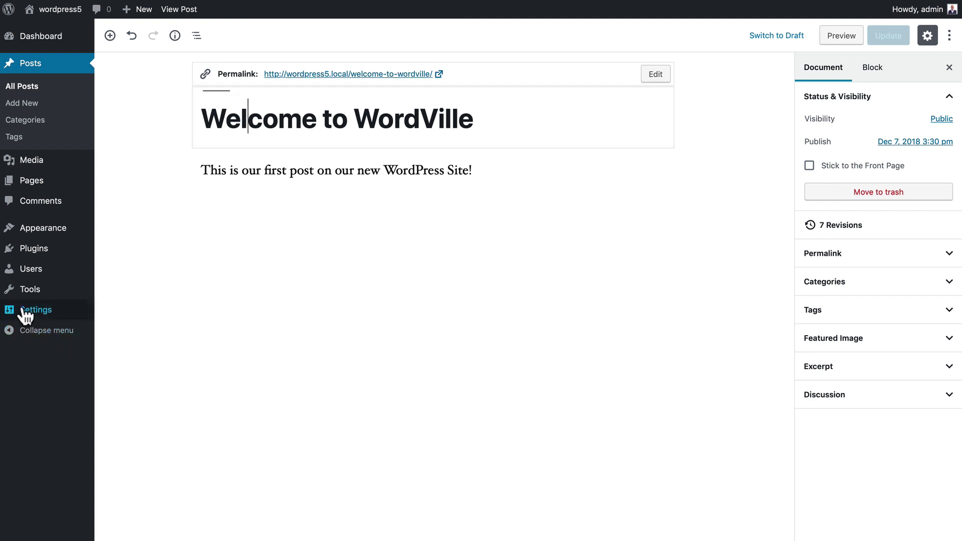
In Settings > Permalinks, replace the Custom Structure with /%category%/%postname%/ and save changes.
{"action": "mouse_move", "coordinate": [30, 310]}
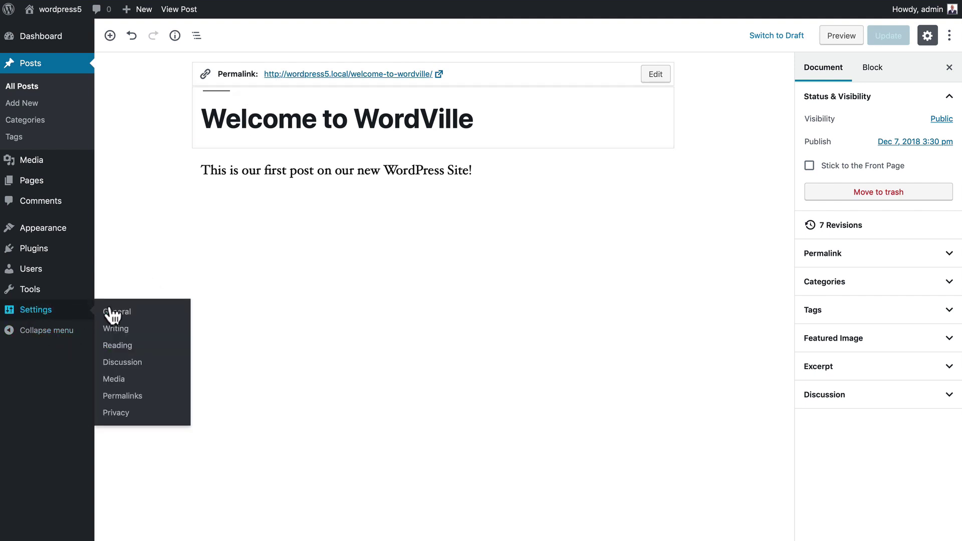
{"action": "left_click", "coordinate": [116, 396]}
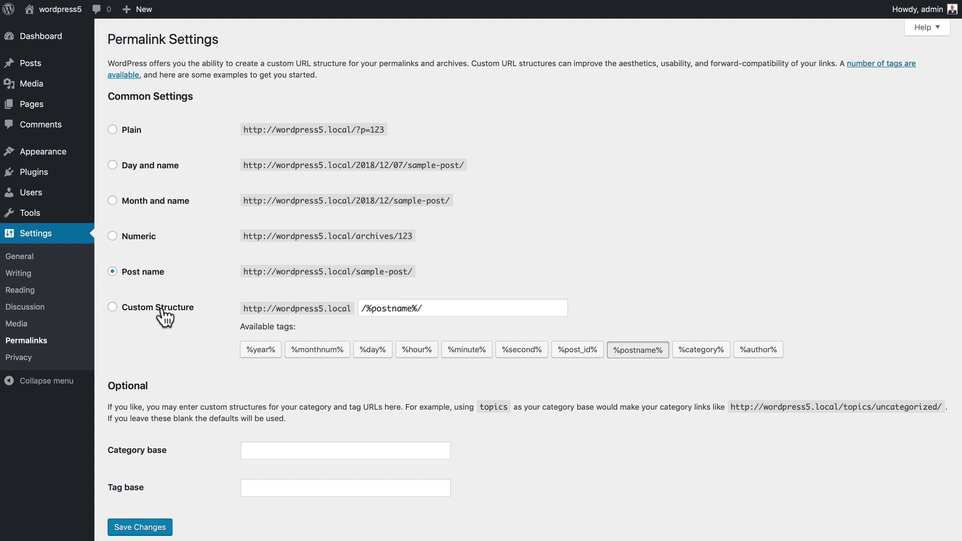
{"action": "left_click", "coordinate": [143, 309]}
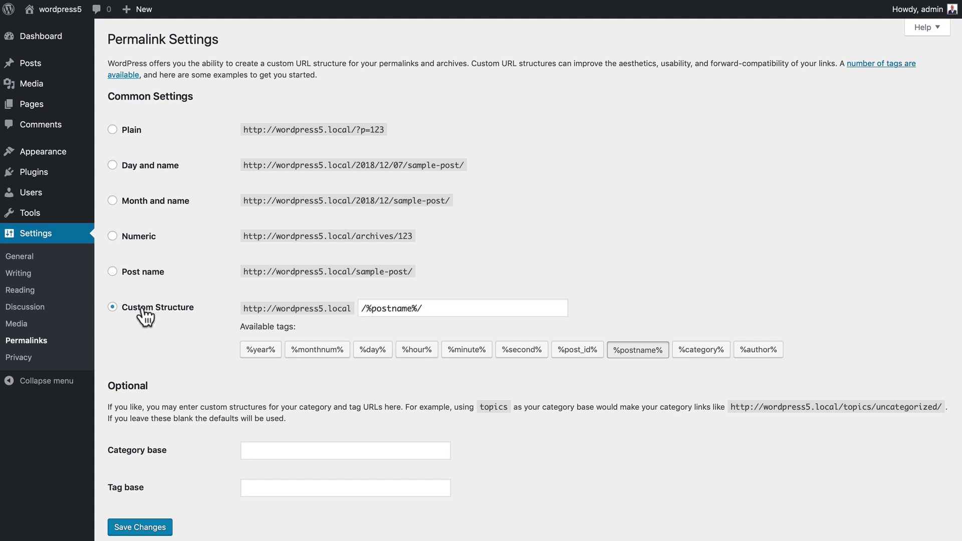
{"action": "left_click", "coordinate": [701, 349]}
{"action": "key", "text": "ctrl+a"}
{"action": "key", "text": "BackSpace"}
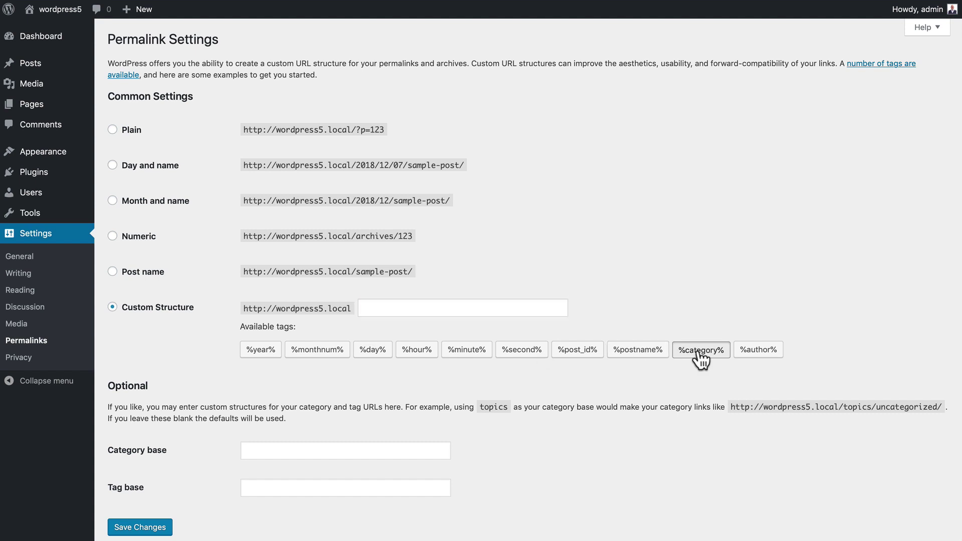
{"action": "left_click", "coordinate": [699, 354]}
{"action": "left_click", "coordinate": [639, 352]}
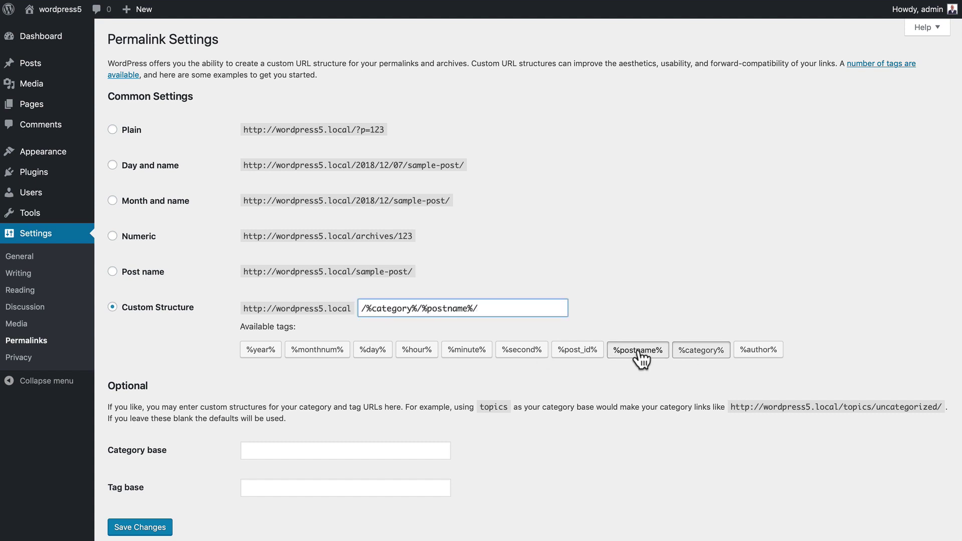
{"action": "left_click", "coordinate": [147, 527]}
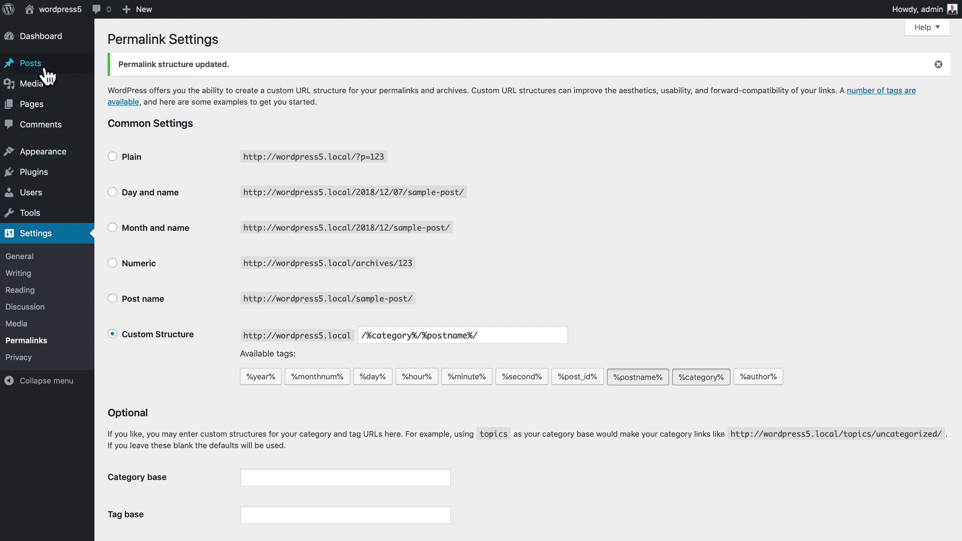
Reopen Welcome to WordVille from All Posts, view its /uncategorized/welcome-to-wordville/ permalink, and select the title text.
{"action": "mouse_move", "coordinate": [50, 70]}
{"action": "left_click", "coordinate": [107, 65]}
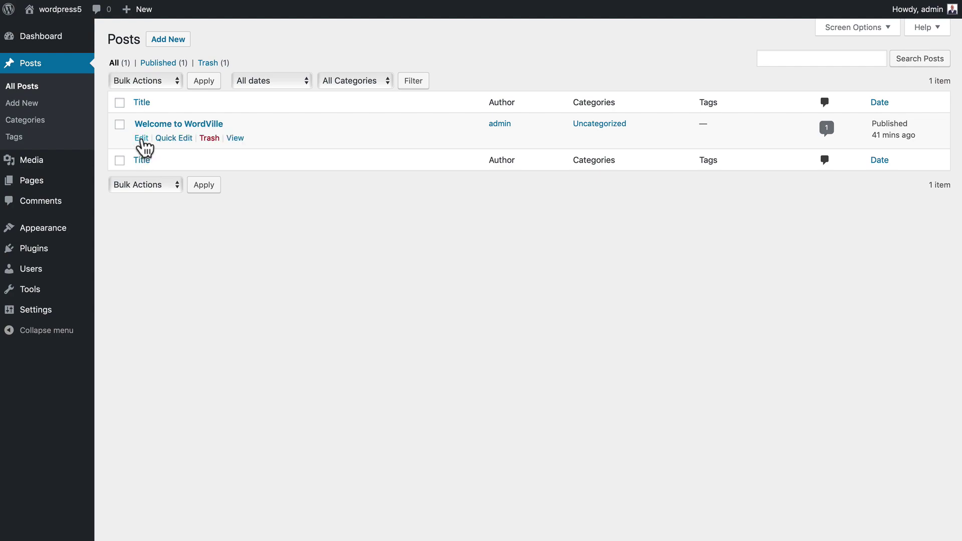
{"action": "left_click", "coordinate": [142, 138]}
{"action": "left_click", "coordinate": [301, 119]}
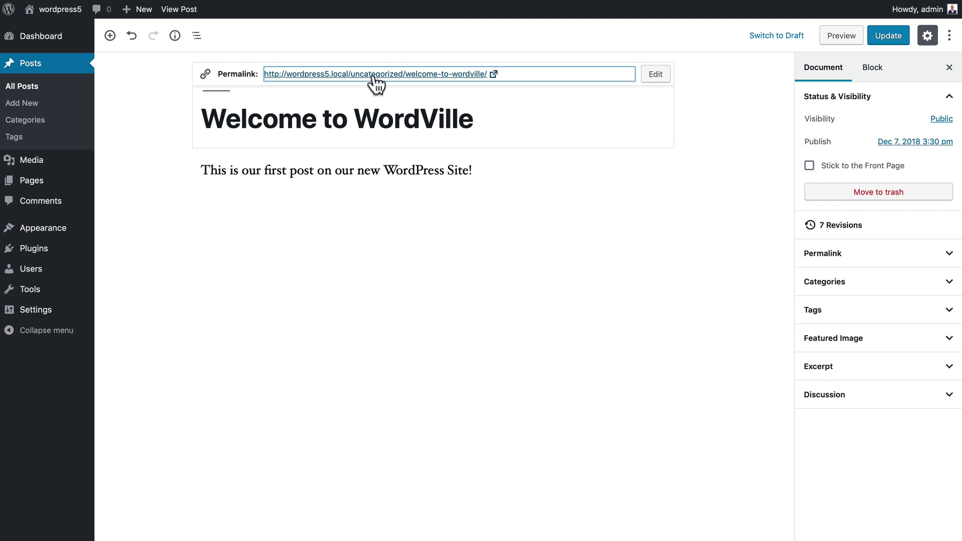
{"action": "left_click", "coordinate": [235, 123]}
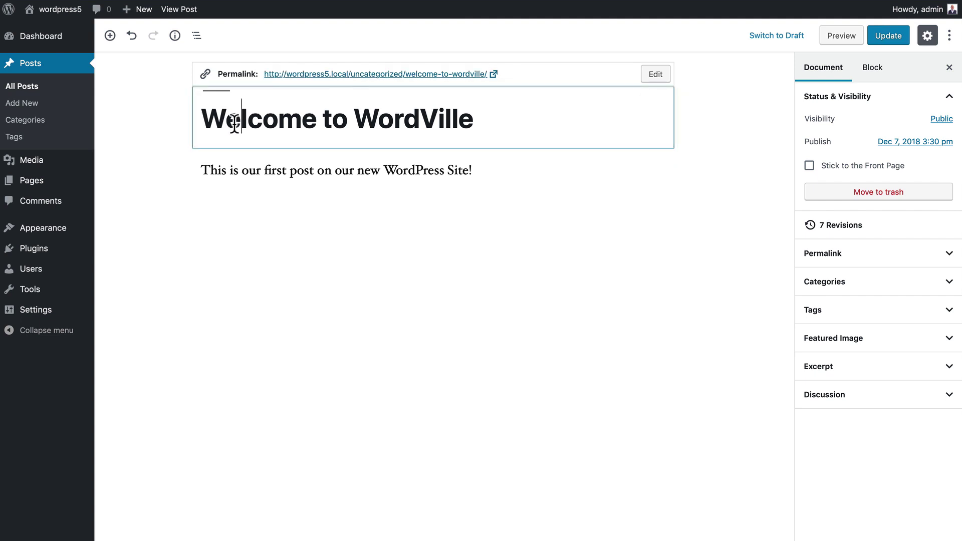
{"action": "left_click_drag", "start_coordinate": [206, 120], "coordinate": [480, 125]}
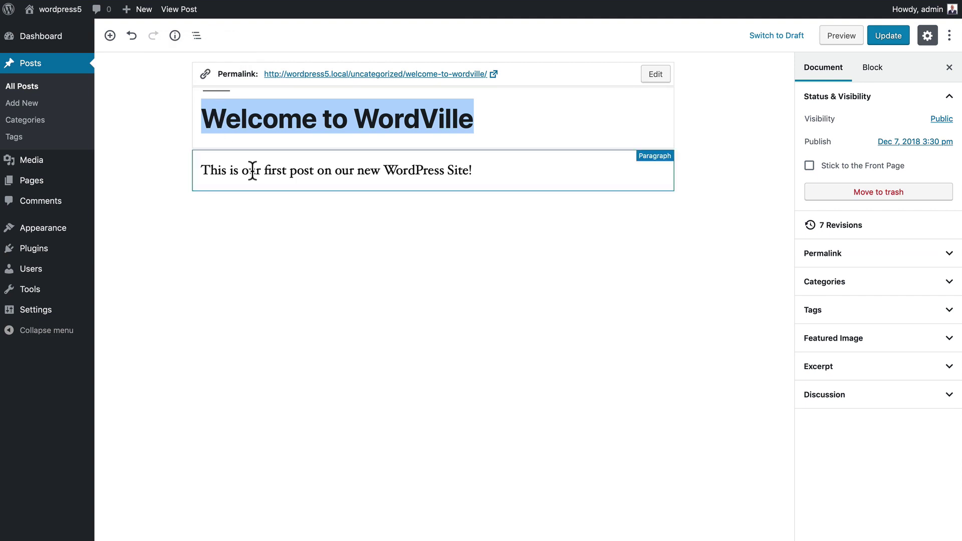
{"action": "left_click", "coordinate": [653, 170]}
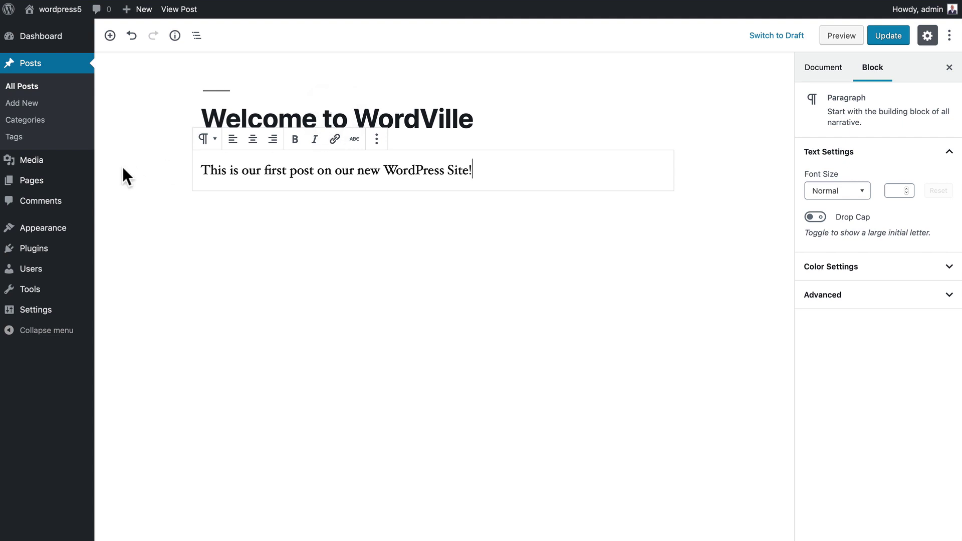
Make the word 'WordPress' in the intro paragraph bold and italic.
{"action": "left_click_drag", "start_coordinate": [383, 170], "coordinate": [445, 170]}
{"action": "left_click", "coordinate": [295, 140]}
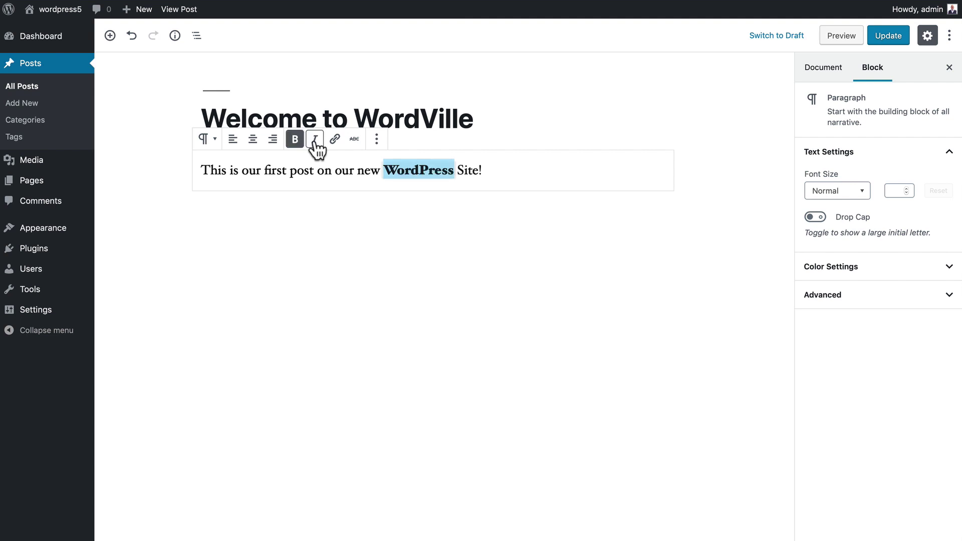
{"action": "left_click", "coordinate": [315, 139]}
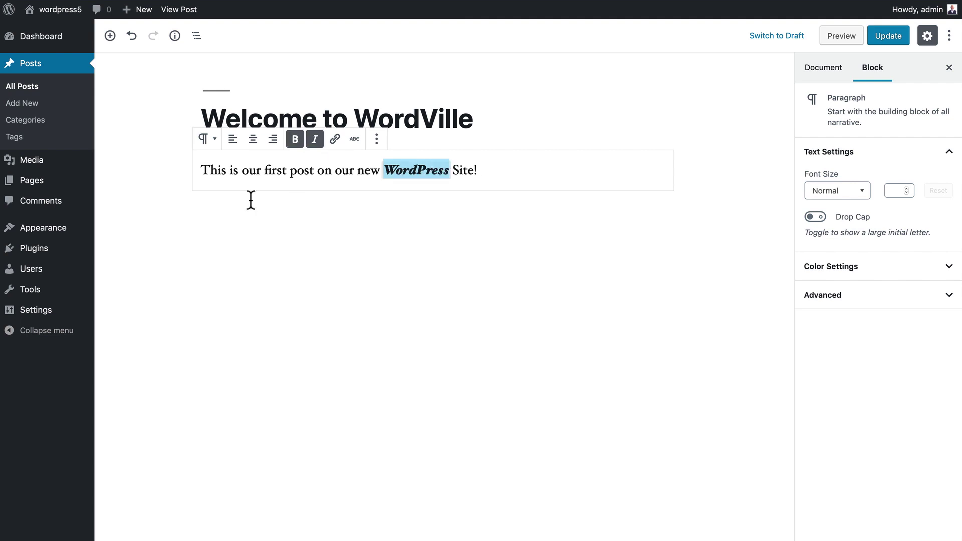
Center-align the intro paragraph, leaving its block type unchanged.
{"action": "left_click", "coordinate": [253, 142]}
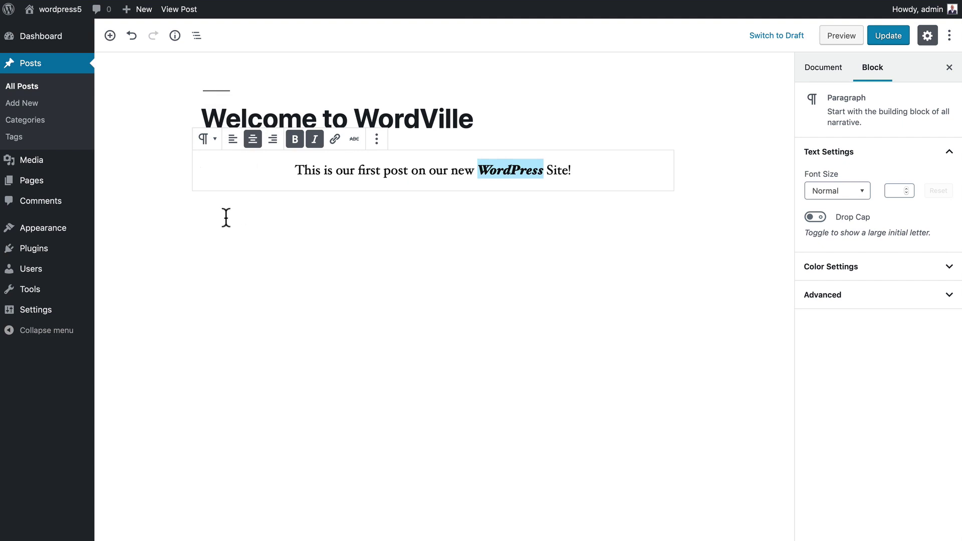
{"action": "left_click", "coordinate": [214, 144]}
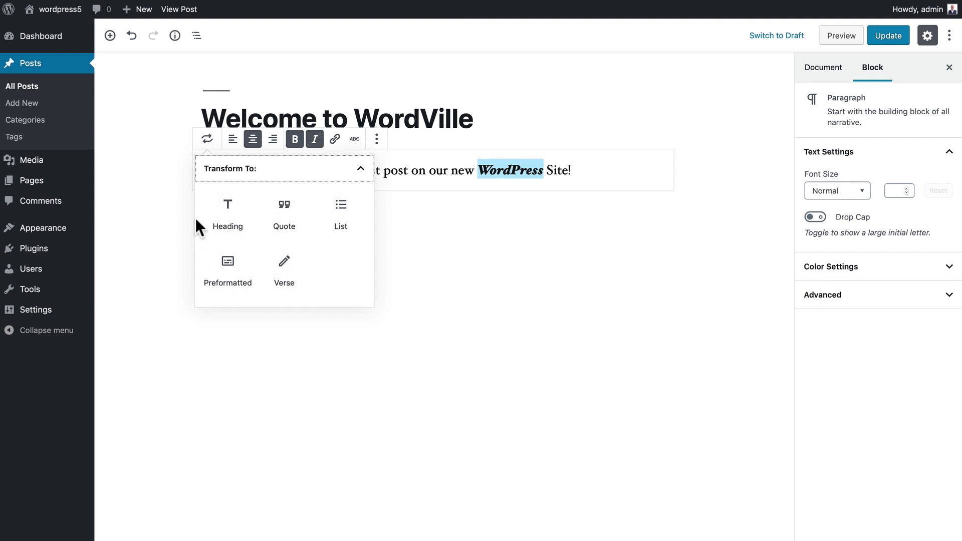
{"action": "left_click", "coordinate": [171, 184]}
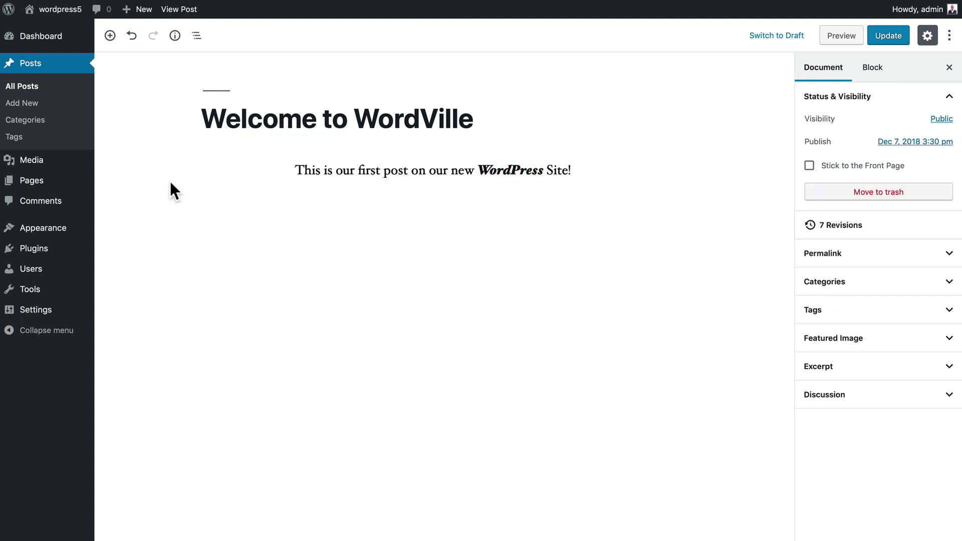
{"action": "left_click", "coordinate": [376, 173]}
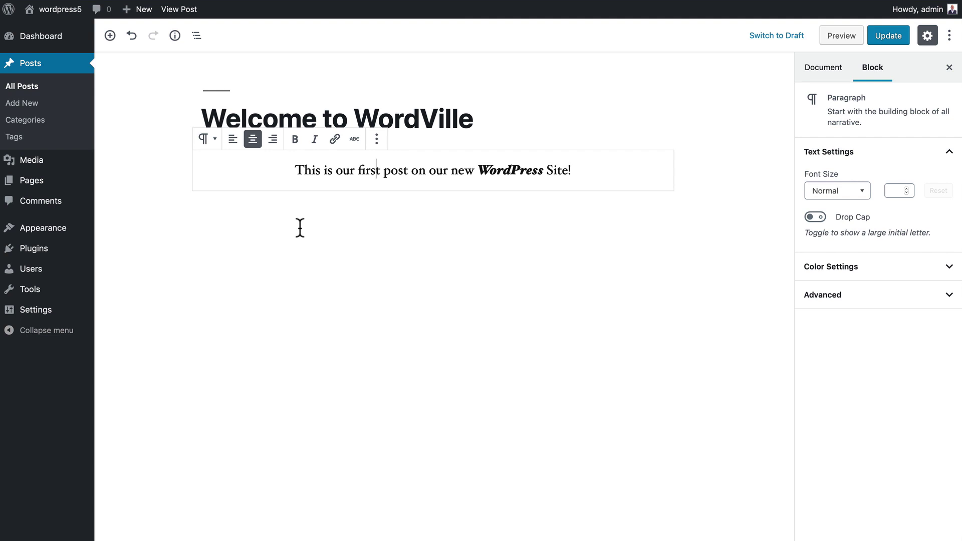
Add a heading block reading 'This is an H2 Block'.
{"action": "left_click", "coordinate": [110, 35]}
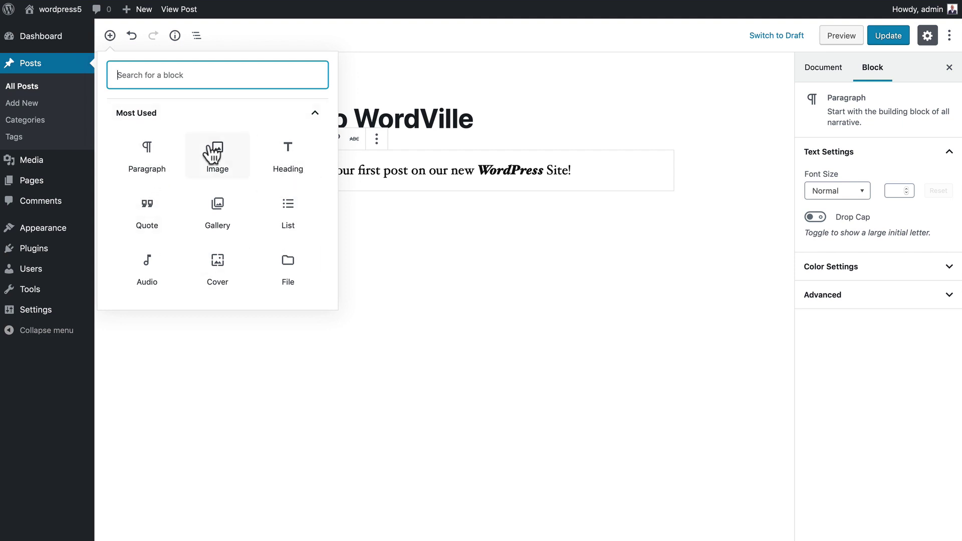
{"action": "scroll", "coordinate": [210, 153], "scroll_direction": "down", "scroll_amount": 4}
{"action": "scroll", "coordinate": [211, 155], "scroll_direction": "down", "scroll_amount": 2}
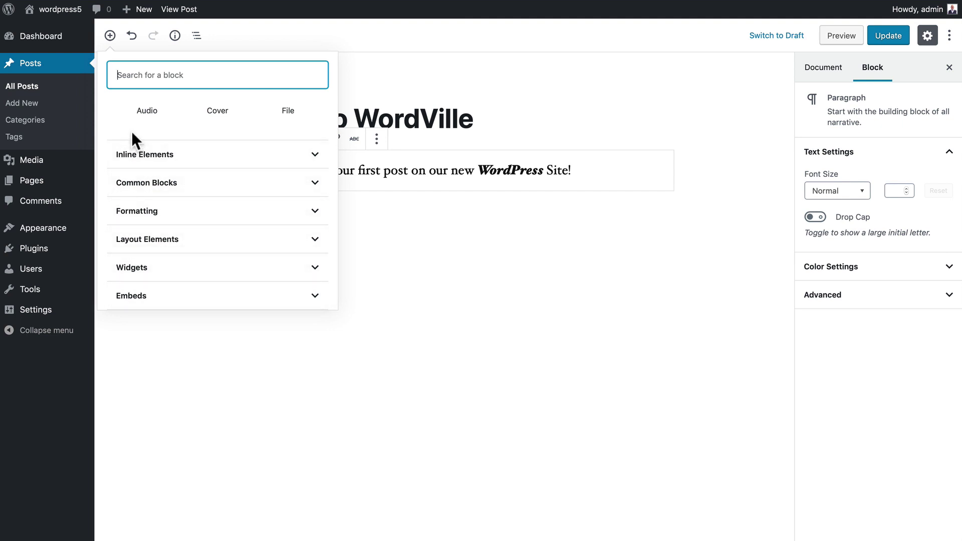
{"action": "scroll", "coordinate": [113, 101], "scroll_direction": "up", "scroll_amount": 5}
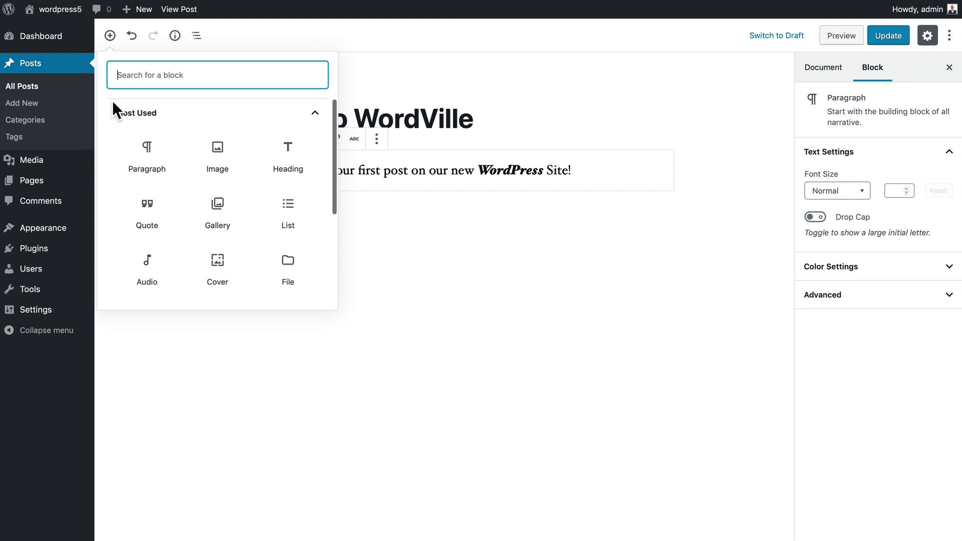
{"action": "left_click", "coordinate": [285, 153]}
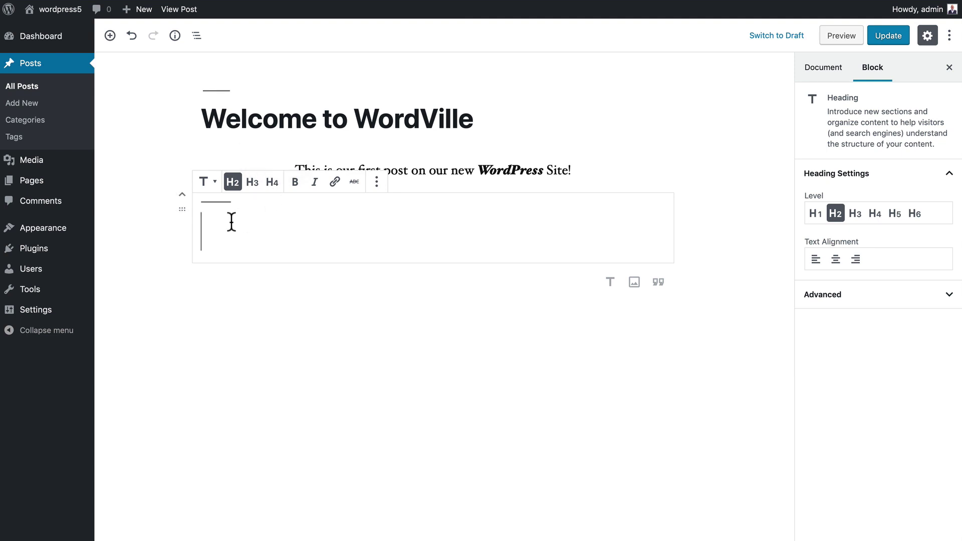
{"action": "type", "text": "This is "}
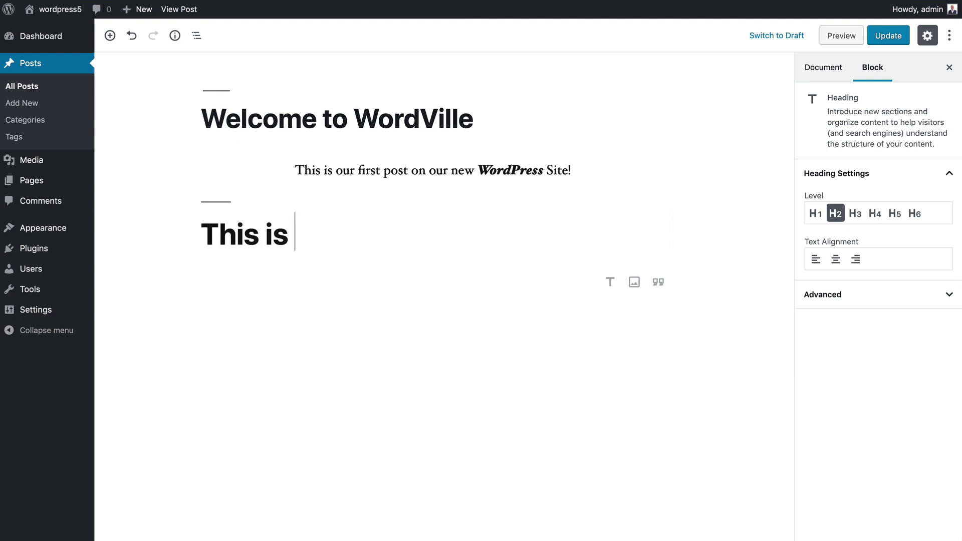
{"action": "type", "text": "an H2 Block"}
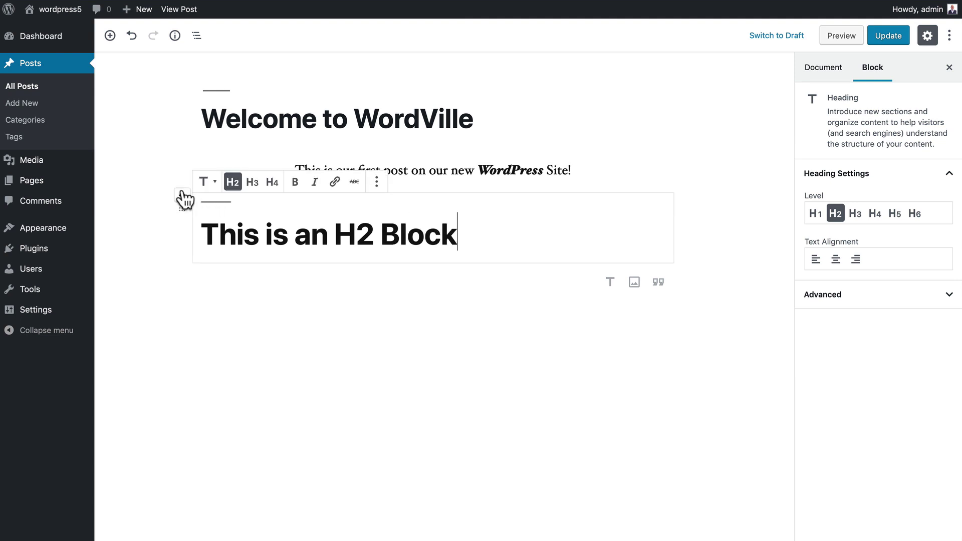
Add an empty paragraph below the heading and move the heading up one position.
{"action": "left_click", "coordinate": [217, 302]}
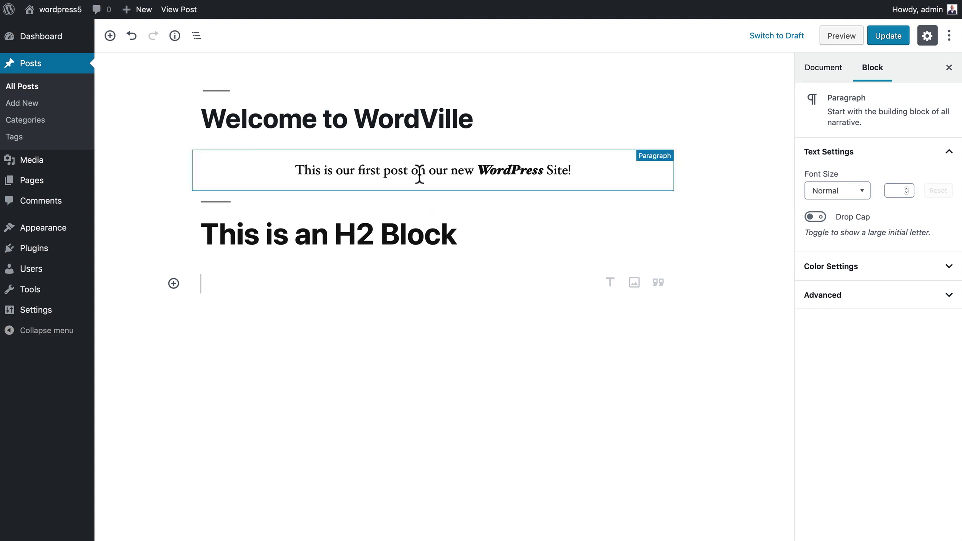
{"action": "left_click", "coordinate": [181, 210]}
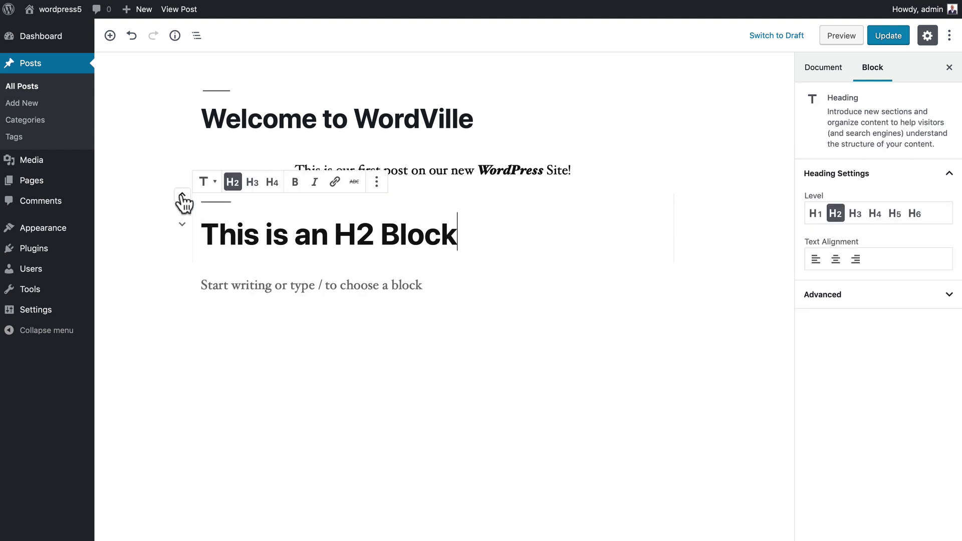
{"action": "left_click", "coordinate": [182, 195]}
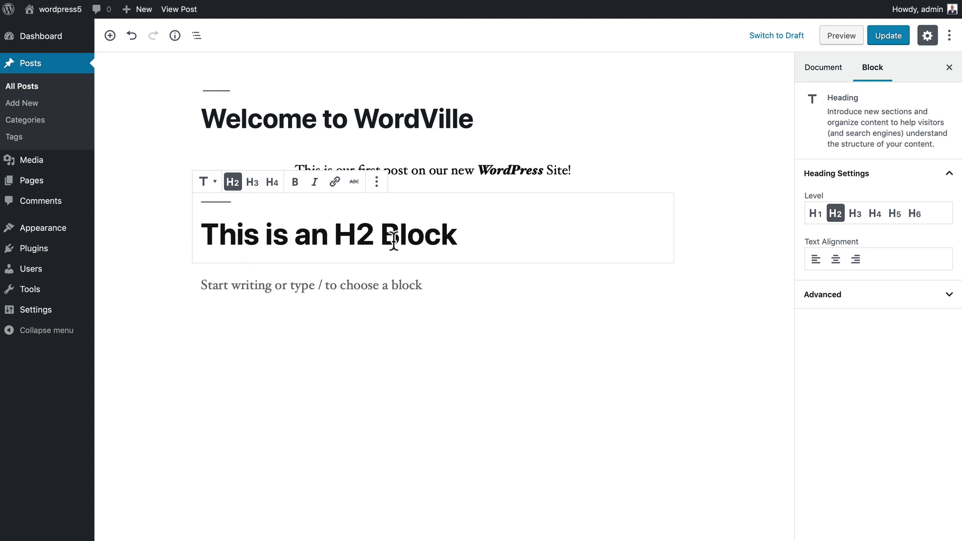
Type 'More information about Wordville.' into the empty paragraph below the heading, fixing a typo.
{"action": "left_click", "coordinate": [375, 288]}
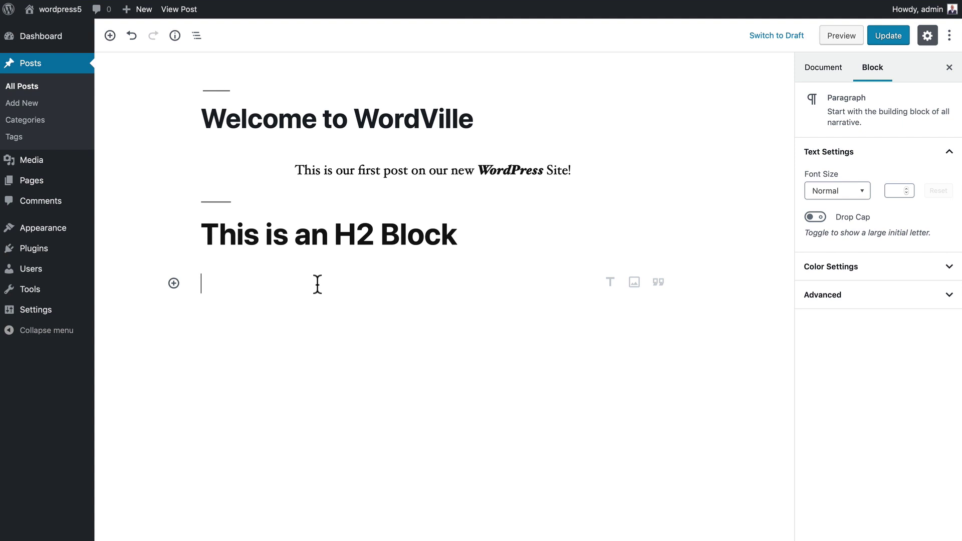
{"action": "type", "text": "More inforatm"}
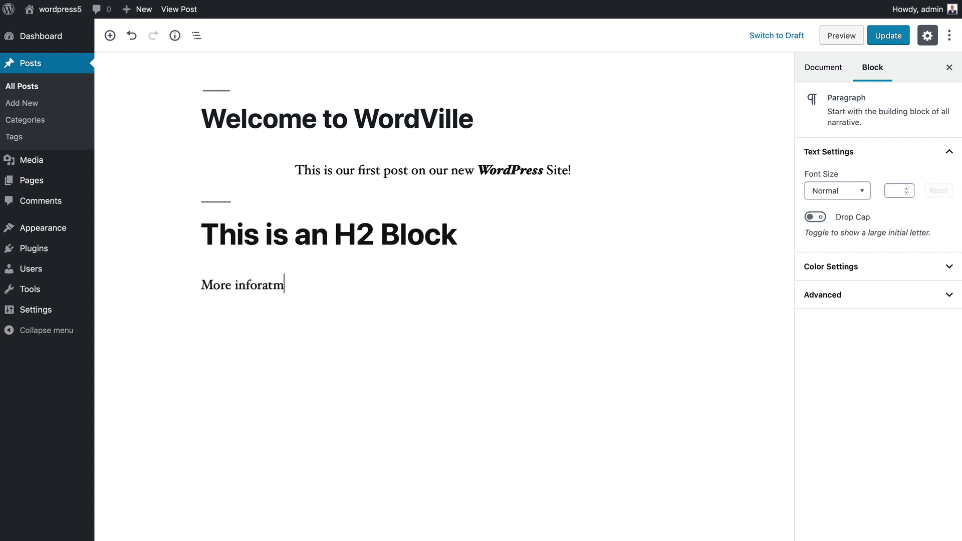
{"action": "key", "text": "BackSpace"}
{"action": "key", "text": "BackSpace"}
{"action": "key", "text": "BackSpace"}
{"action": "type", "text": "mation about "}
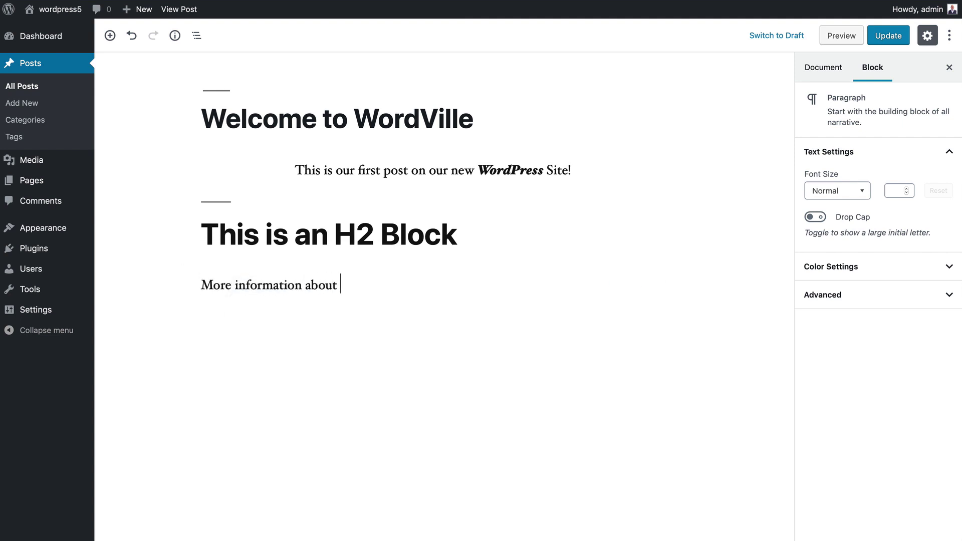
{"action": "type", "text": "Wordville."}
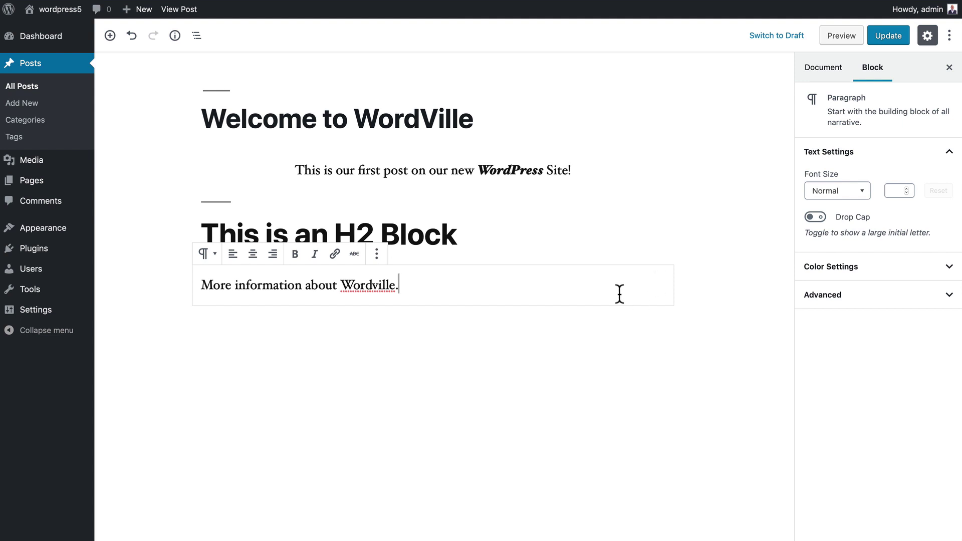
{"action": "left_click", "coordinate": [216, 259]}
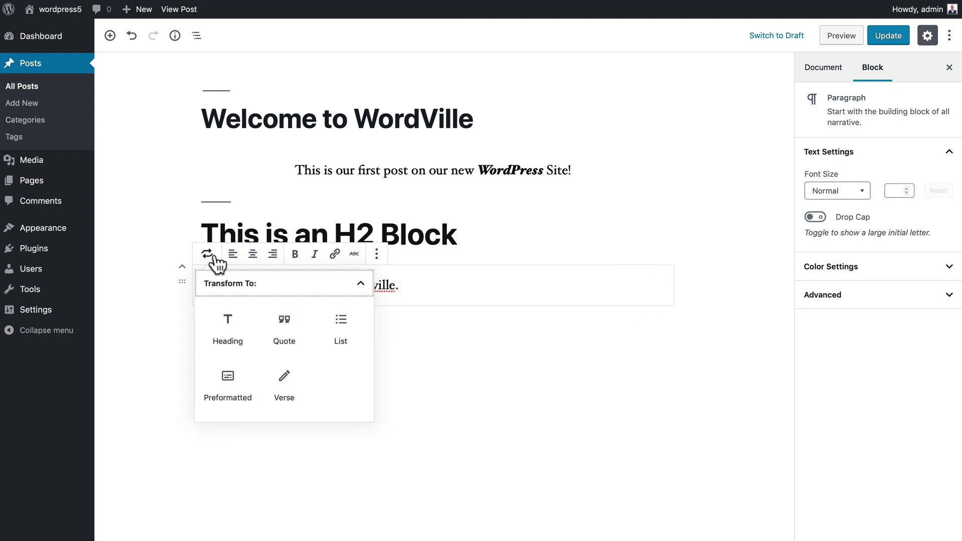
{"action": "left_click", "coordinate": [282, 331]}
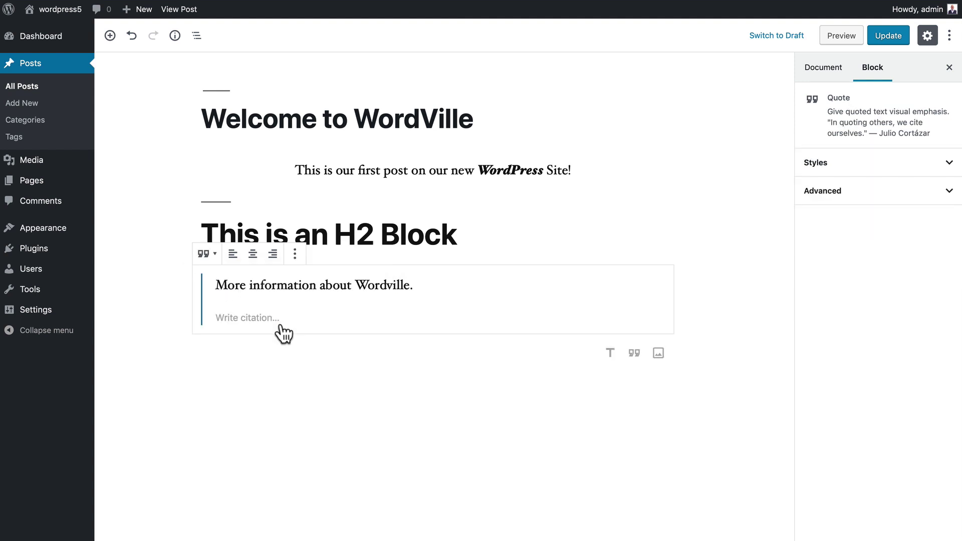
{"action": "left_click", "coordinate": [216, 258]}
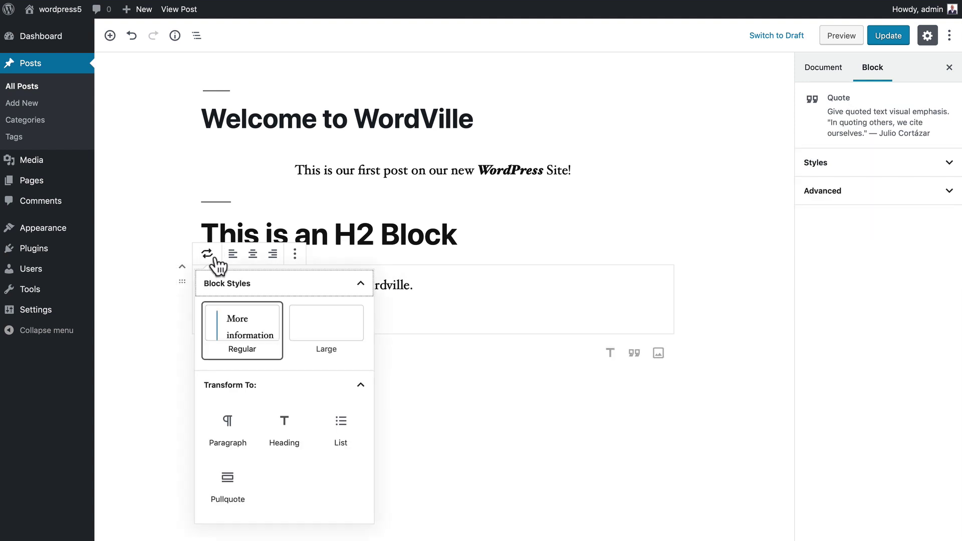
{"action": "left_click", "coordinate": [340, 421]}
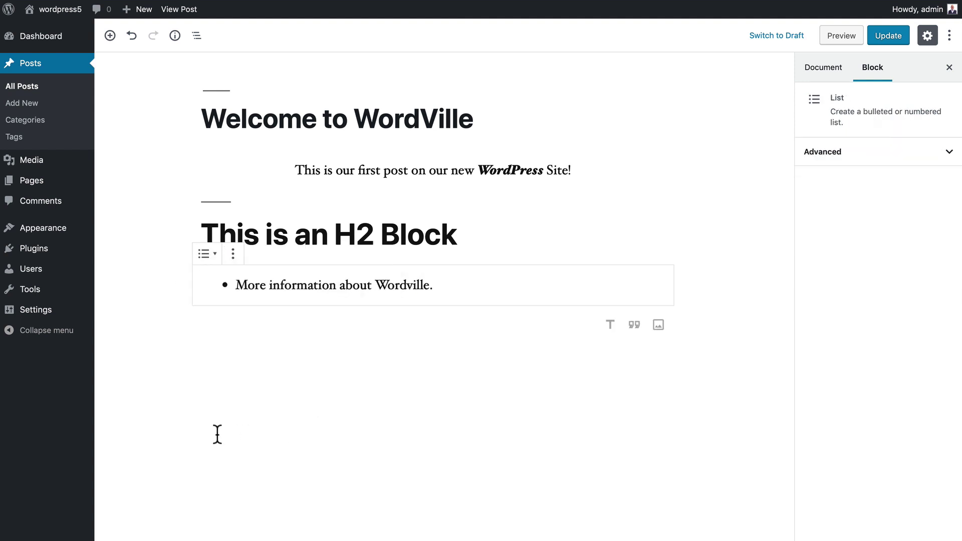
{"action": "left_click", "coordinate": [209, 255]}
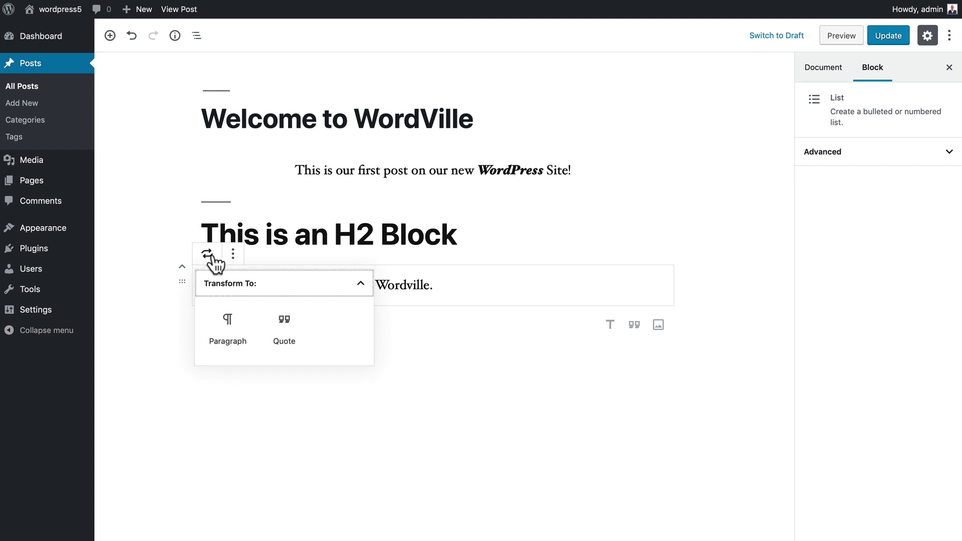
{"action": "left_click", "coordinate": [228, 332]}
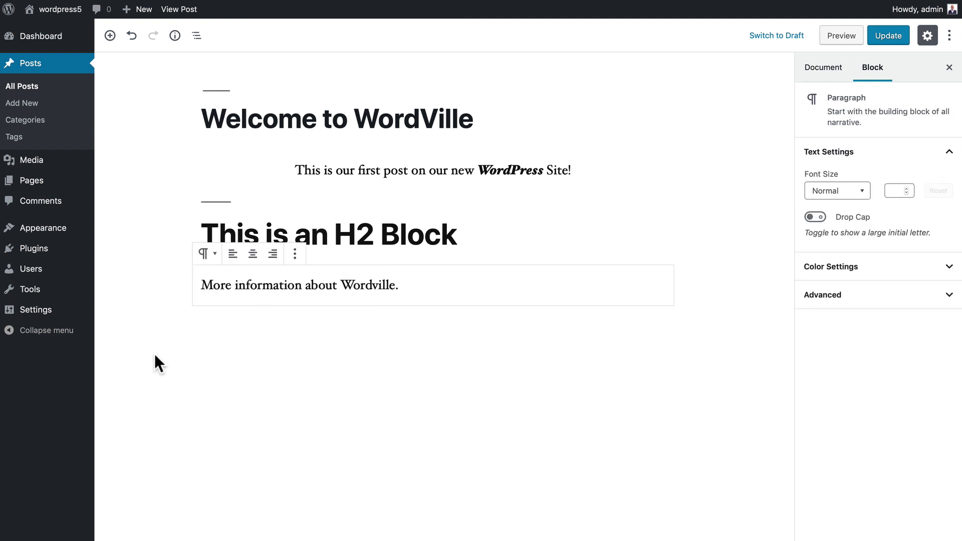
{"action": "left_click", "coordinate": [208, 254]}
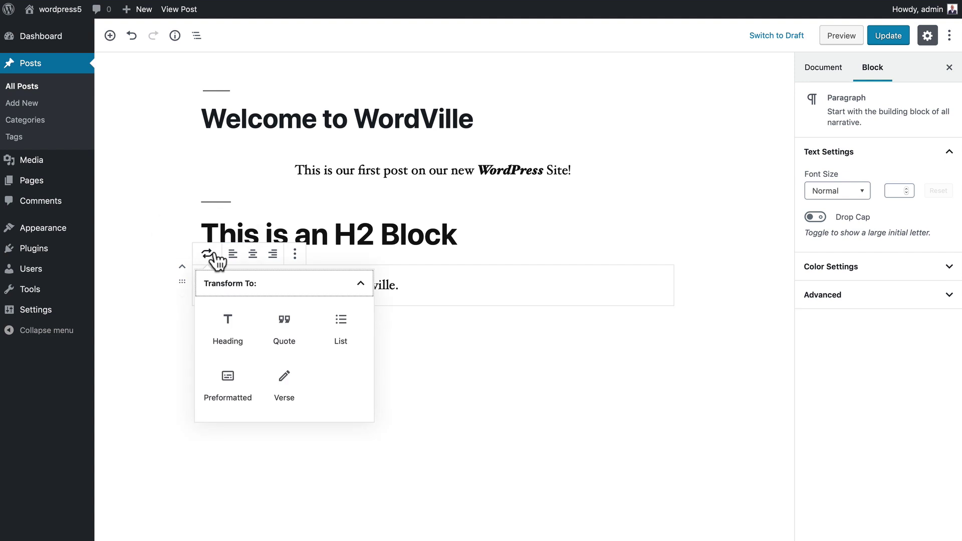
{"action": "left_click", "coordinate": [278, 386]}
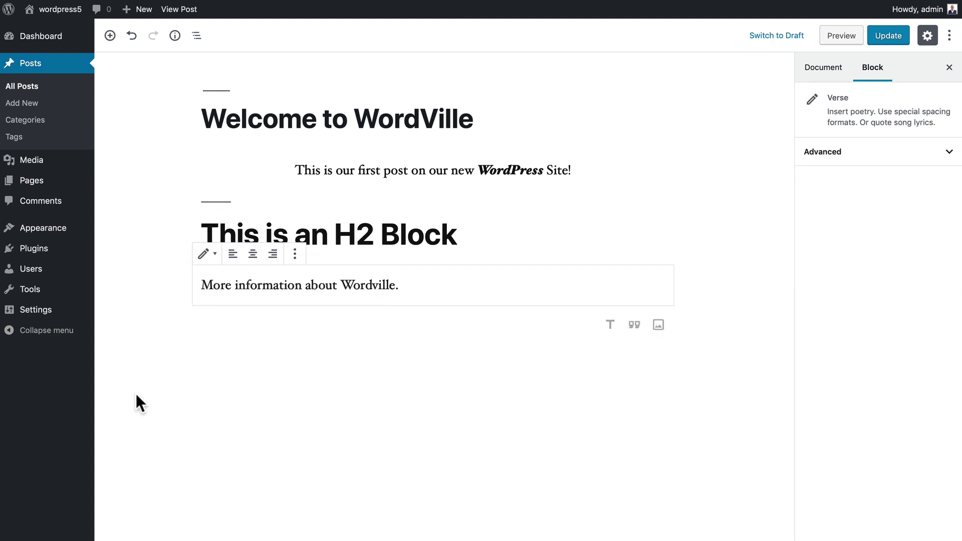
{"action": "key", "text": "ctrl+z"}
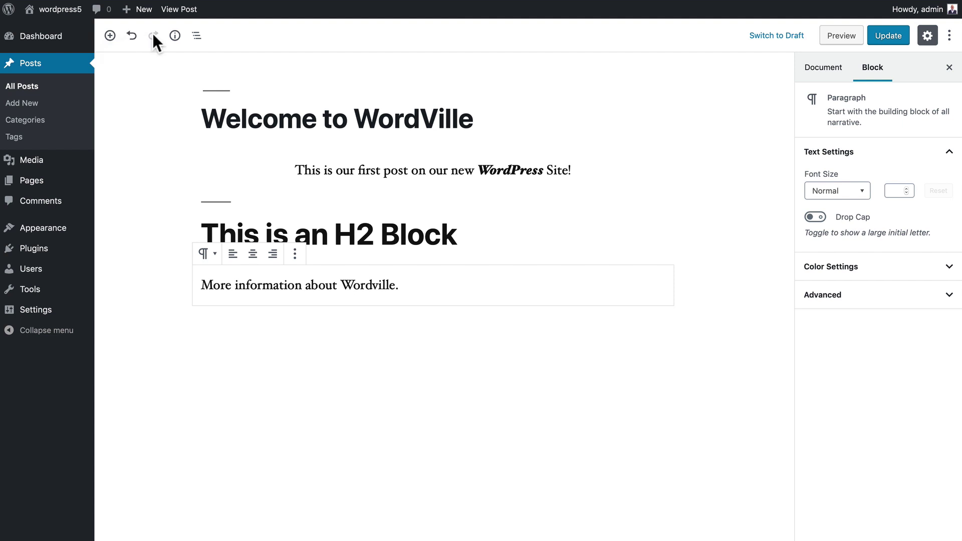
{"action": "left_click", "coordinate": [174, 37]}
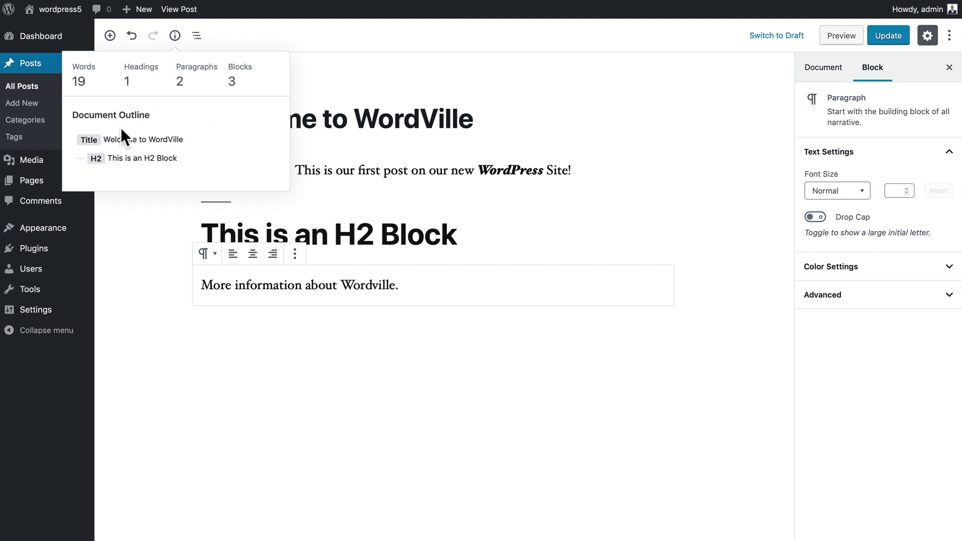
{"action": "left_click", "coordinate": [197, 36]}
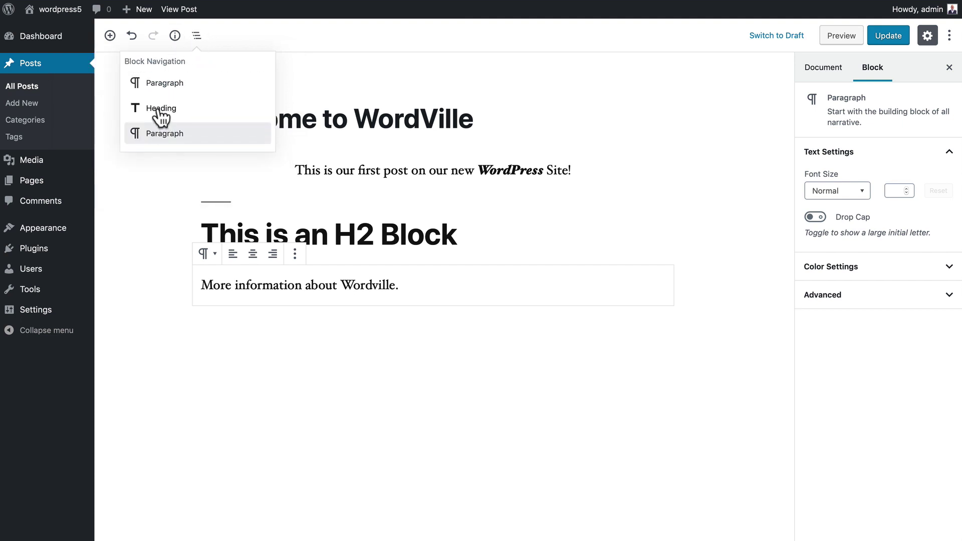
{"action": "left_click", "coordinate": [160, 113]}
{"action": "left_click", "coordinate": [197, 36]}
{"action": "left_click", "coordinate": [158, 84]}
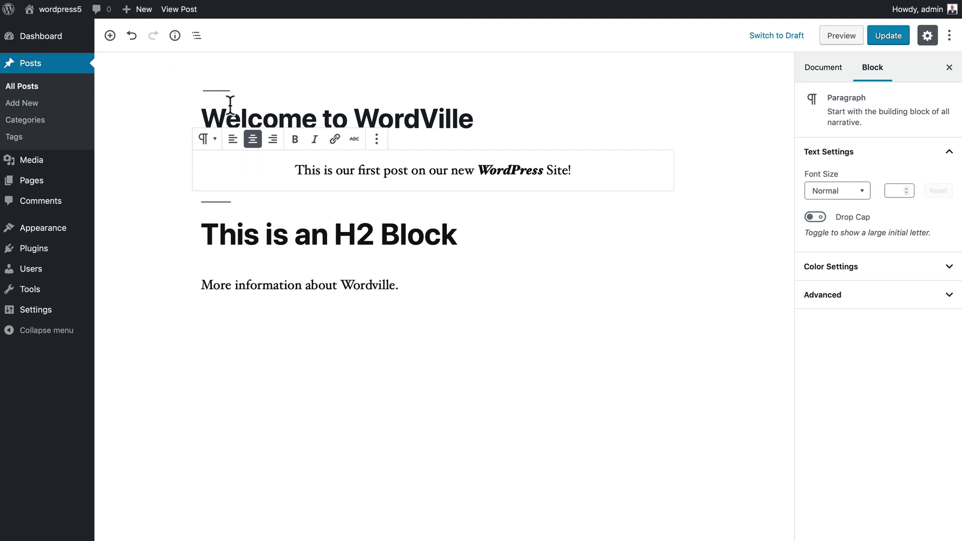
Check the post-wide settings, then return to block settings with the intro paragraph selected.
{"action": "left_click", "coordinate": [826, 73]}
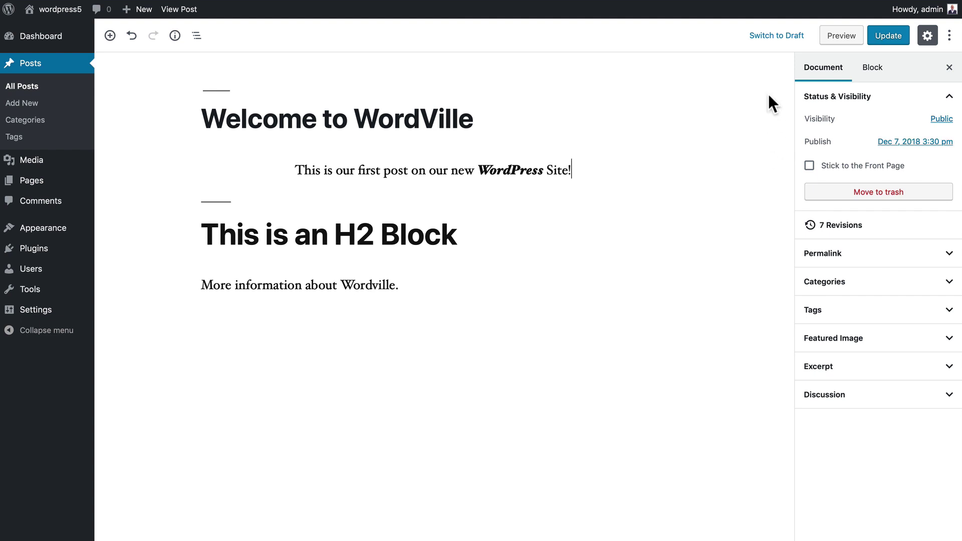
{"action": "left_click", "coordinate": [874, 69]}
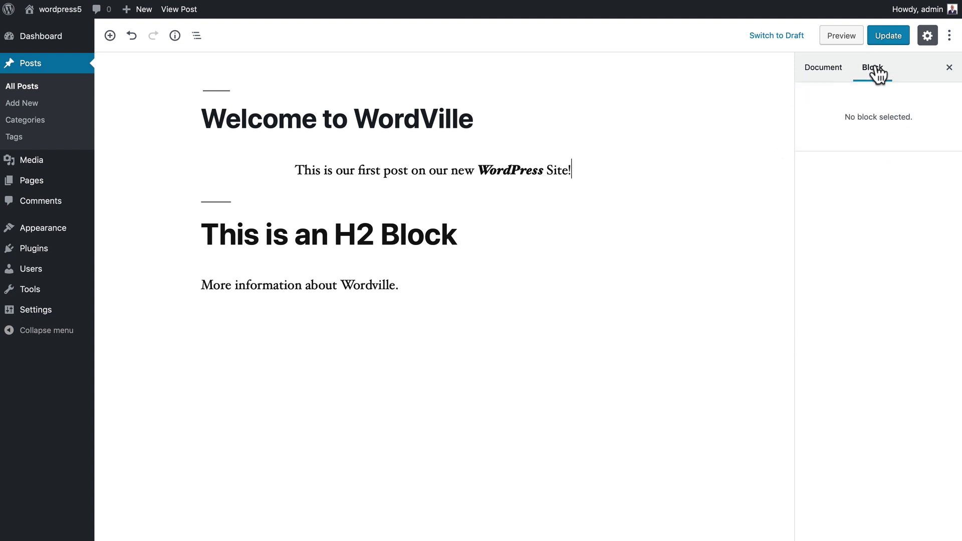
{"action": "left_click", "coordinate": [401, 169]}
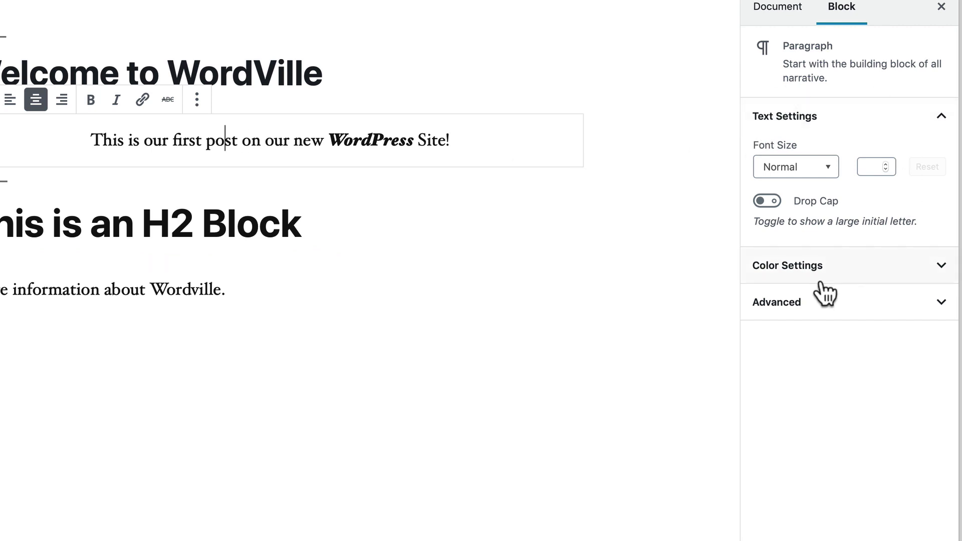
Try H4, H5, H6, H2 and right alignment on the heading, finally setting it to H3.
{"action": "left_click", "coordinate": [281, 224]}
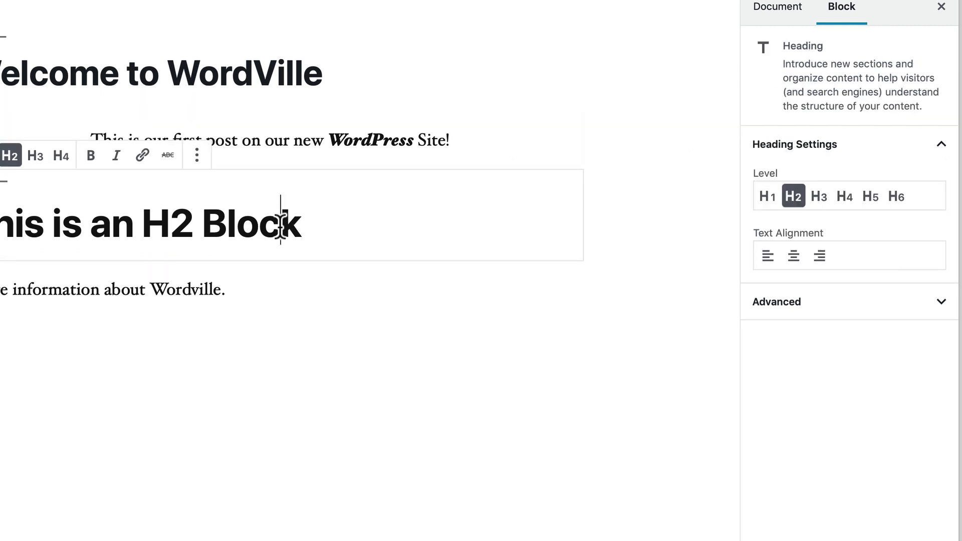
{"action": "left_click", "coordinate": [846, 198]}
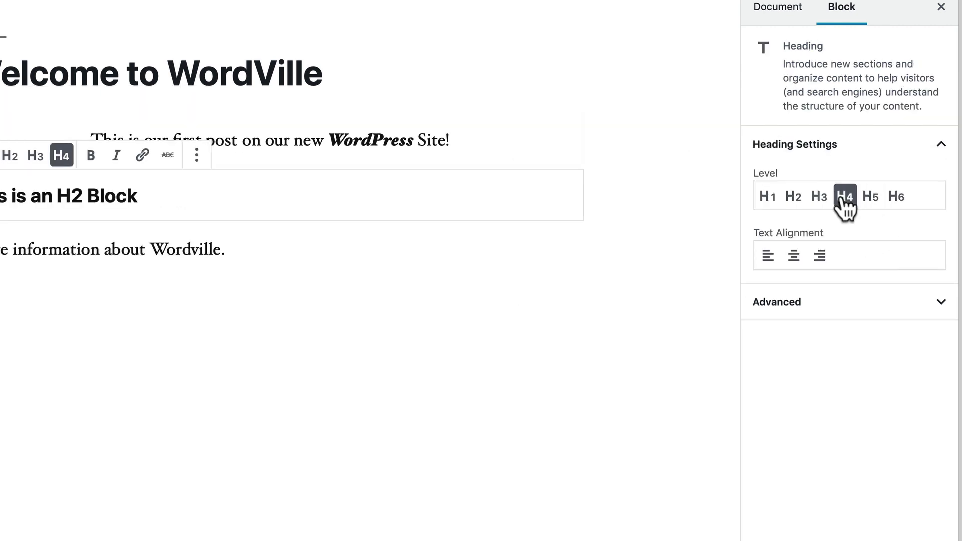
{"action": "left_click", "coordinate": [877, 198]}
{"action": "left_click", "coordinate": [897, 198]}
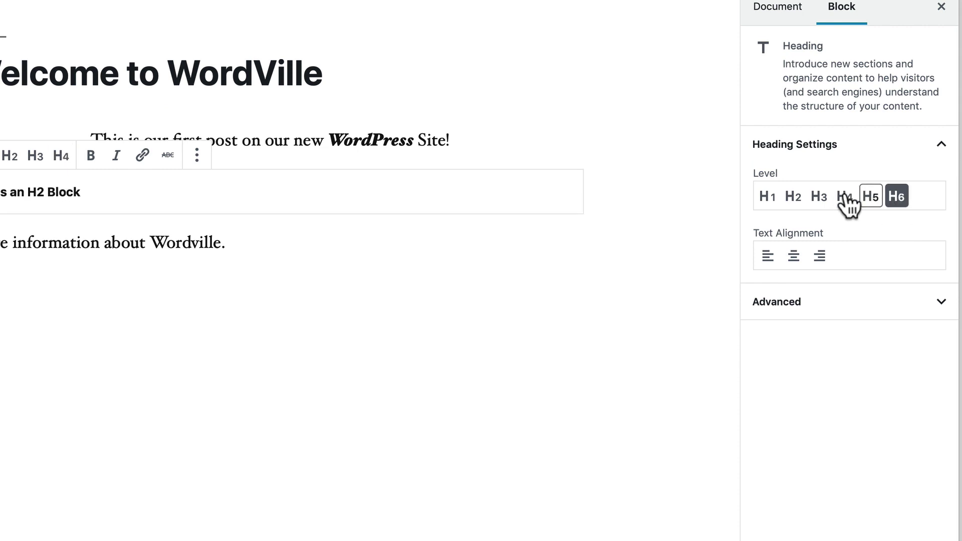
{"action": "left_click", "coordinate": [794, 196]}
{"action": "left_click", "coordinate": [820, 255]}
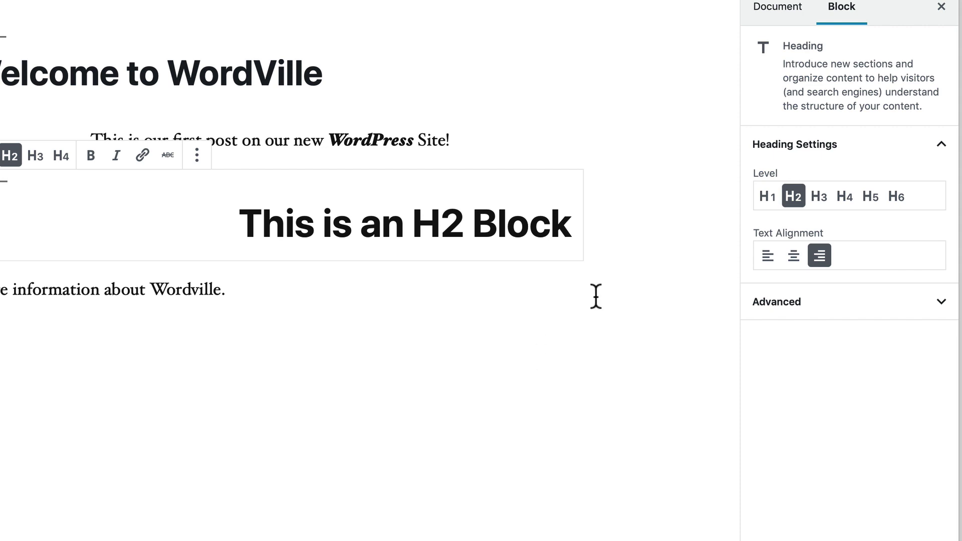
{"action": "left_click", "coordinate": [820, 198]}
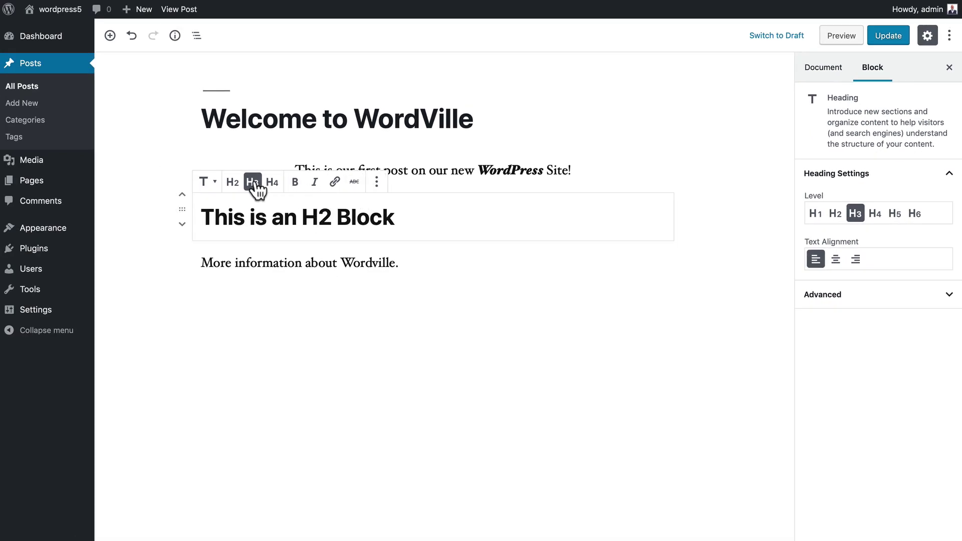
{"action": "left_click", "coordinate": [376, 183]}
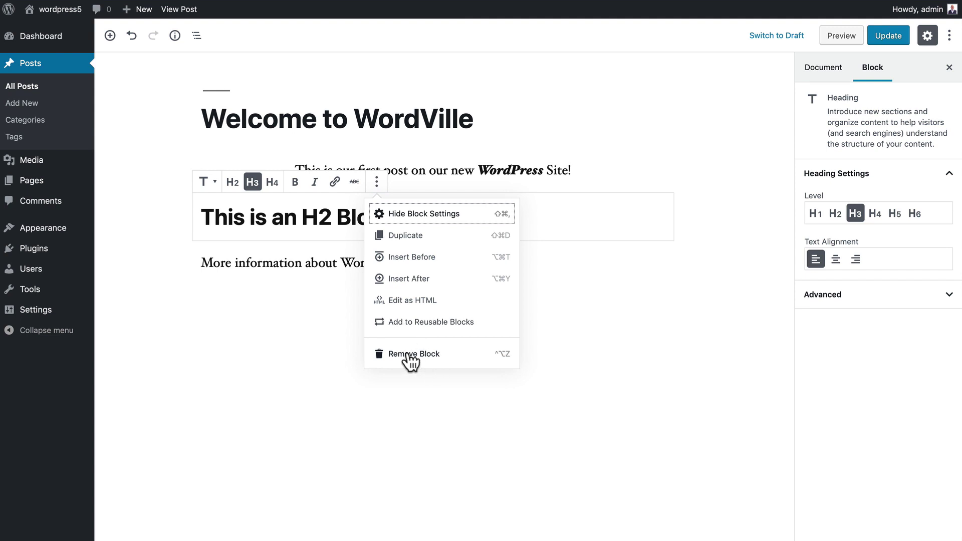
{"action": "left_click", "coordinate": [328, 325]}
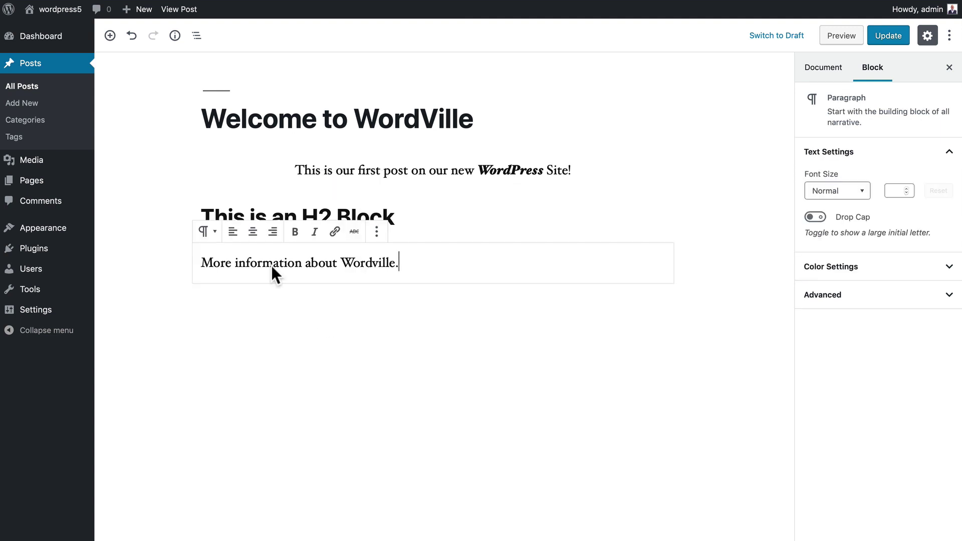